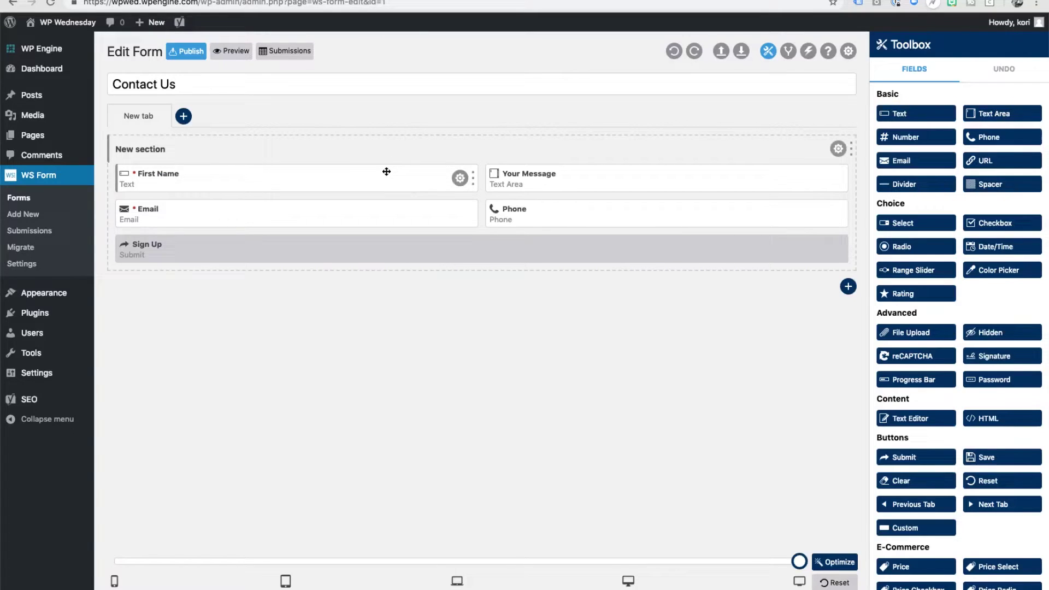
Step: Move Your Message below First Name and widen First Name, Phone and Email to full rows
left_click_drag(490, 171, 279, 217)
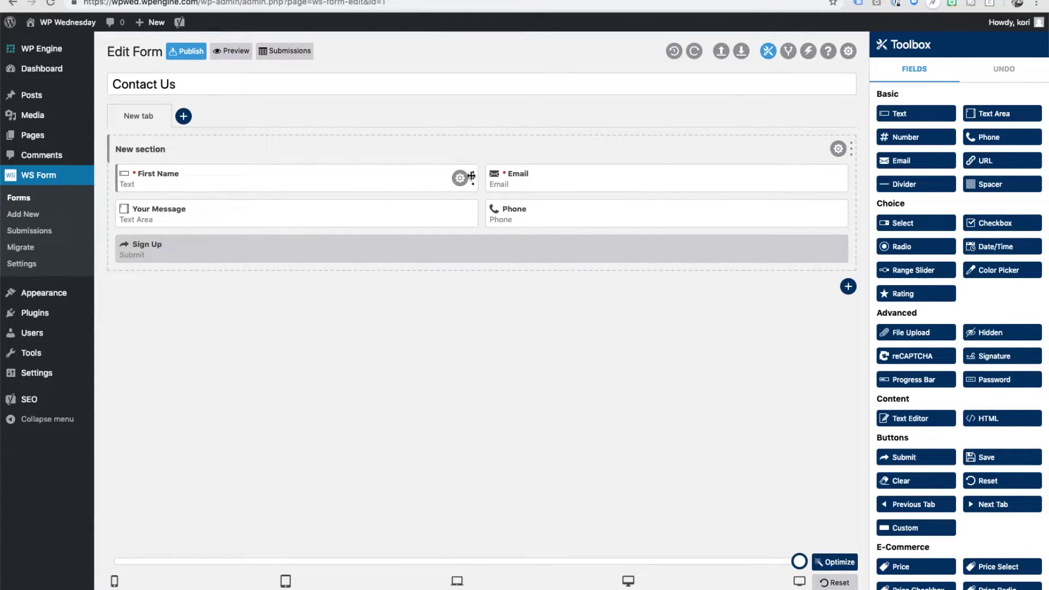
left_click_drag(478, 174, 847, 164)
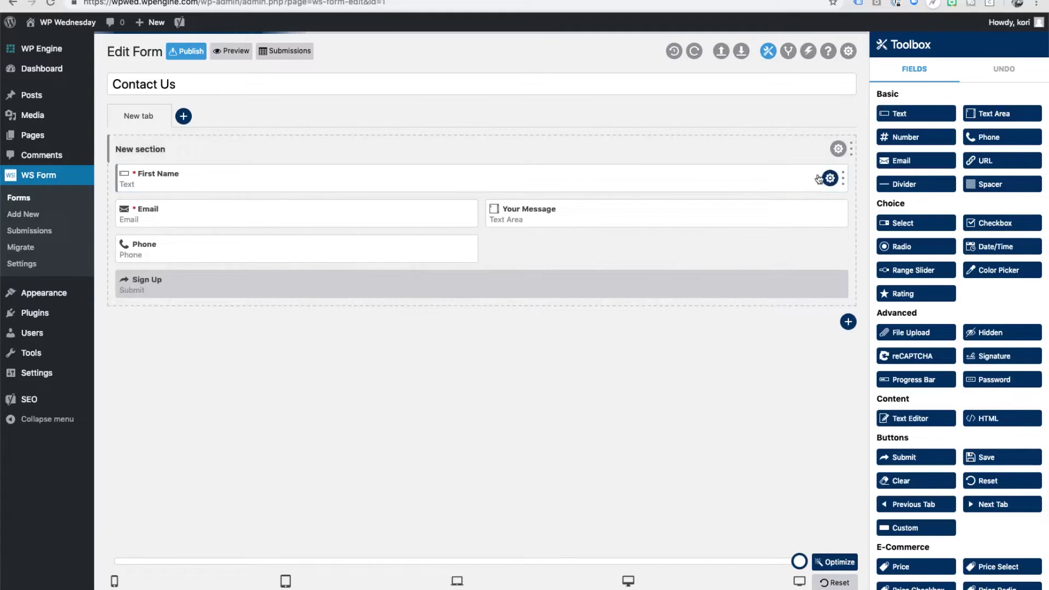
left_click_drag(471, 244, 847, 241)
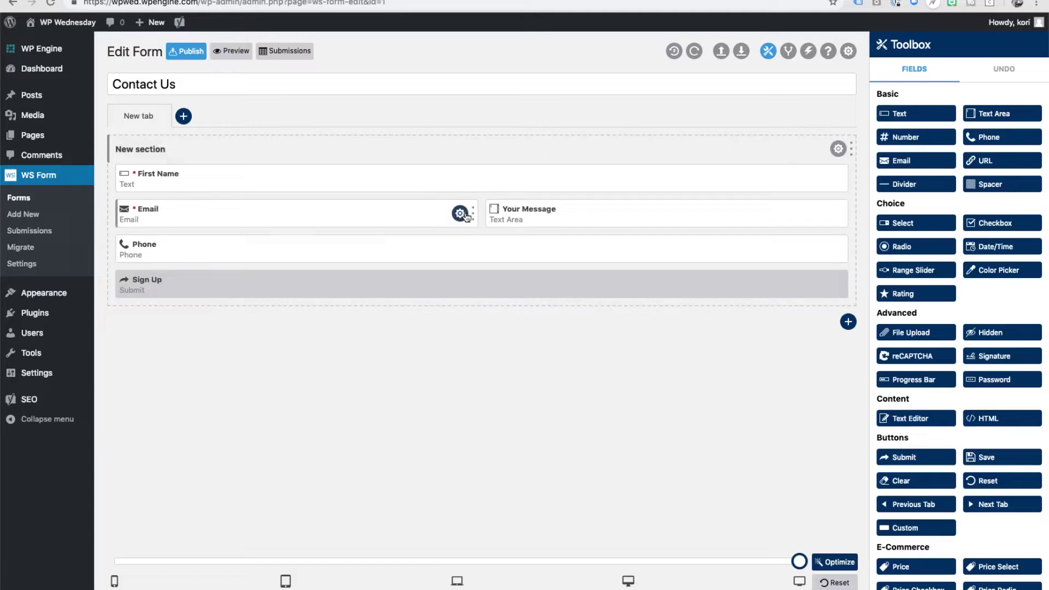
left_click_drag(473, 213, 808, 207)
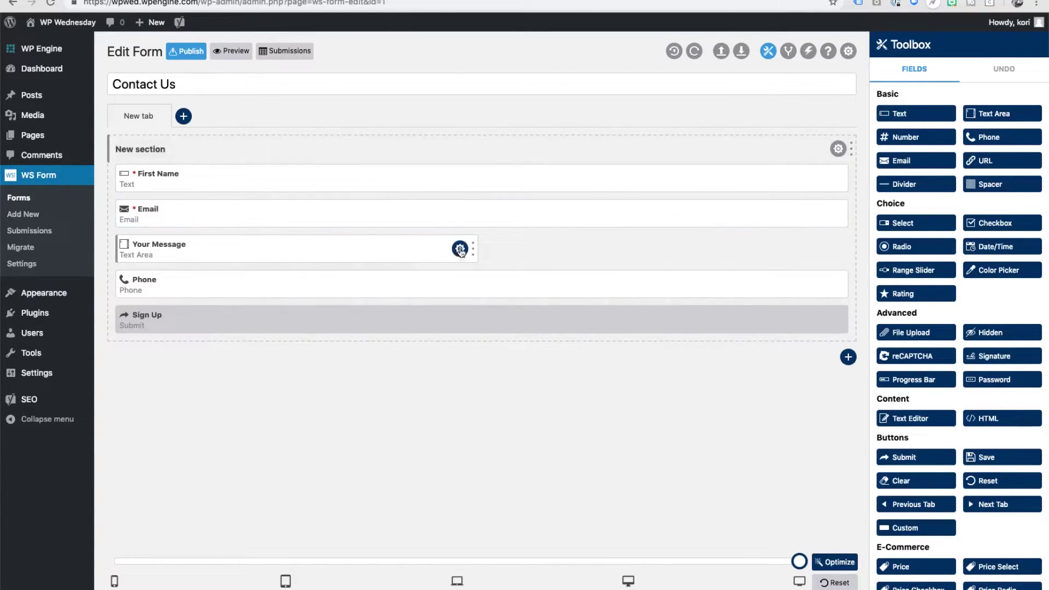
Step: Narrow Your Message to a quarter width, put Phone beside it, and narrow Sign Up to a third
left_click_drag(471, 247, 293, 250)
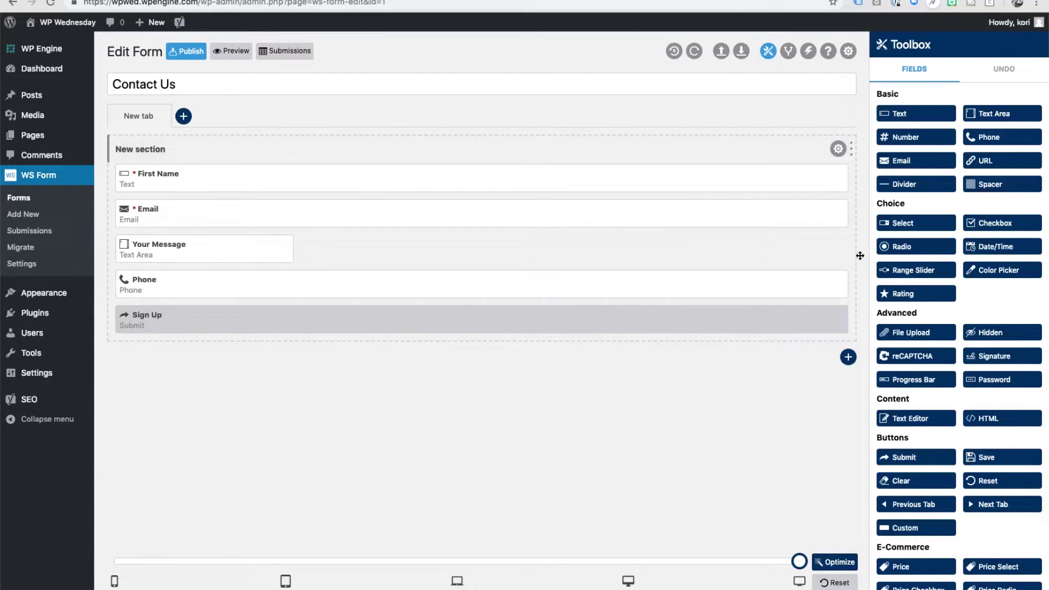
left_click_drag(844, 274, 567, 304)
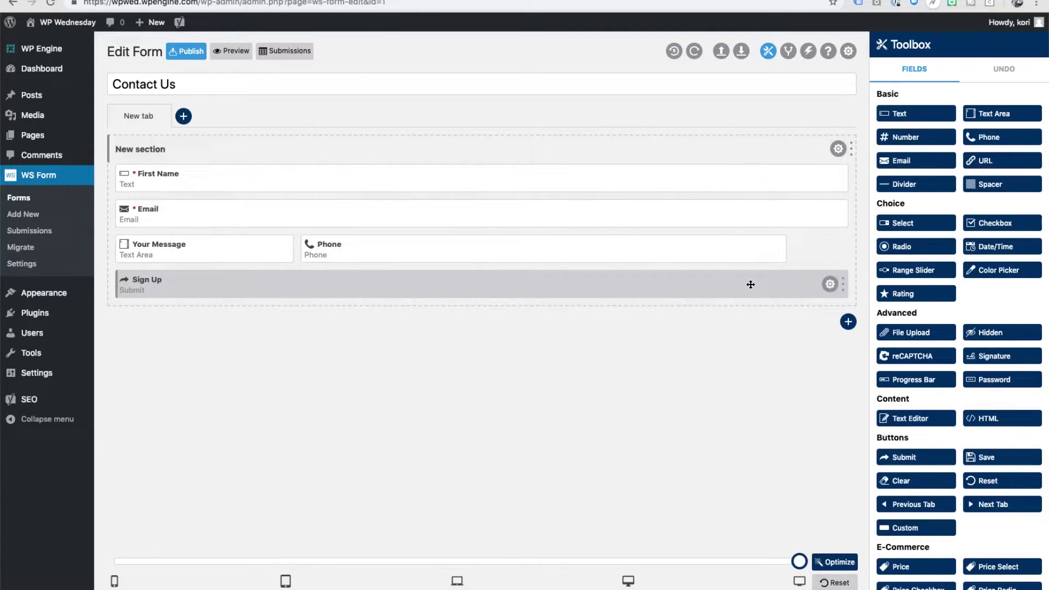
left_click_drag(844, 285, 211, 271)
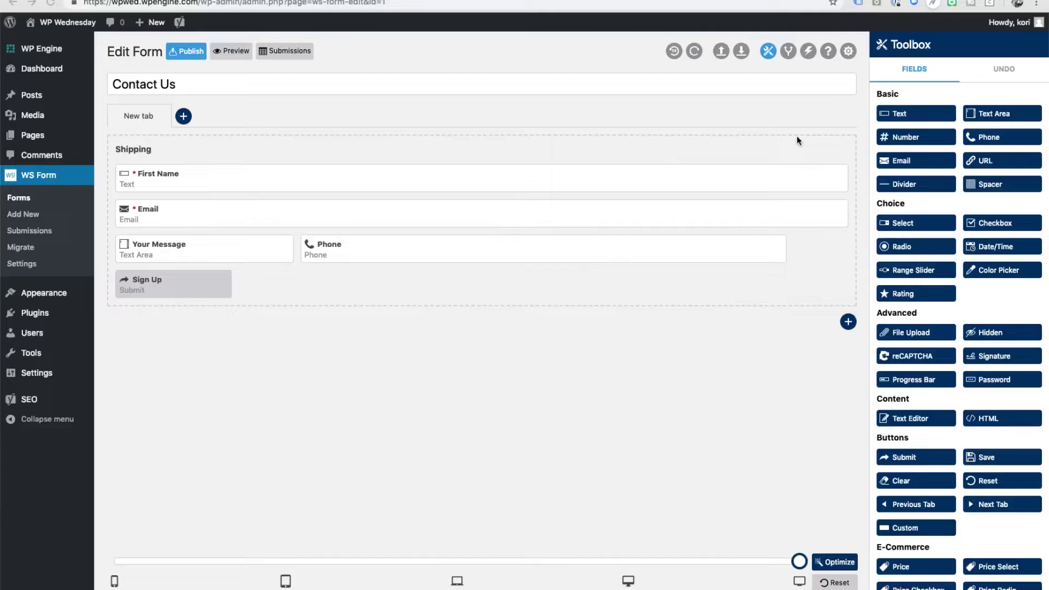
Step: Shrink the Shipping section to half width and clone it
left_click_drag(851, 146, 435, 164)
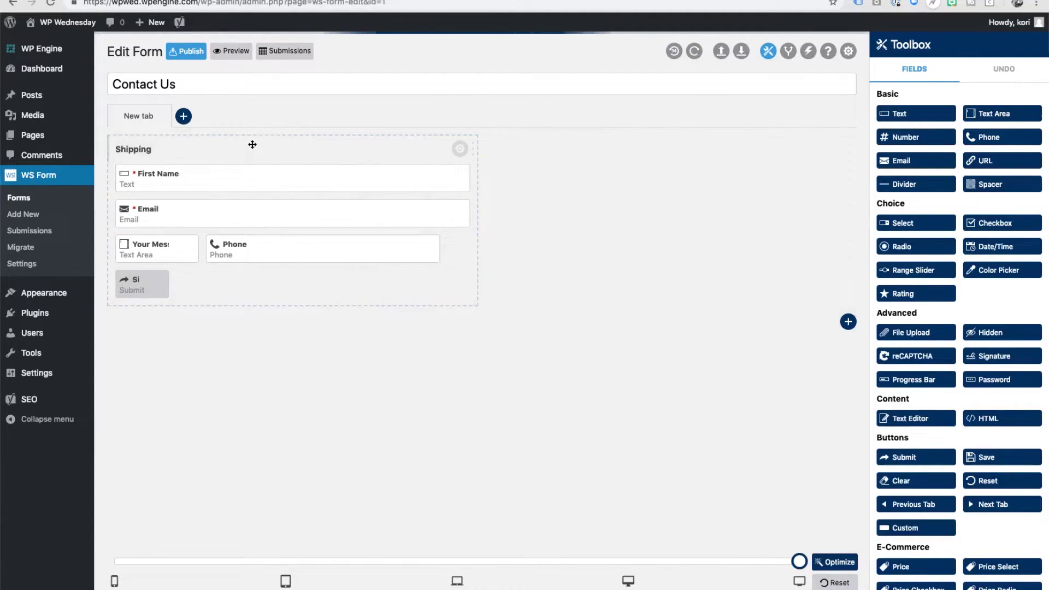
left_click(459, 148)
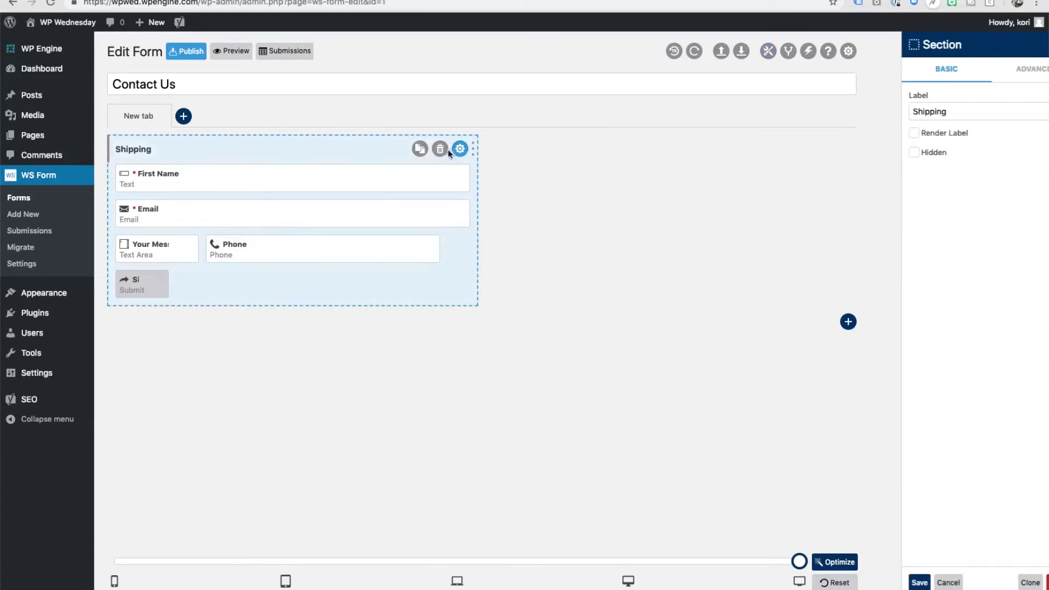
left_click(419, 150)
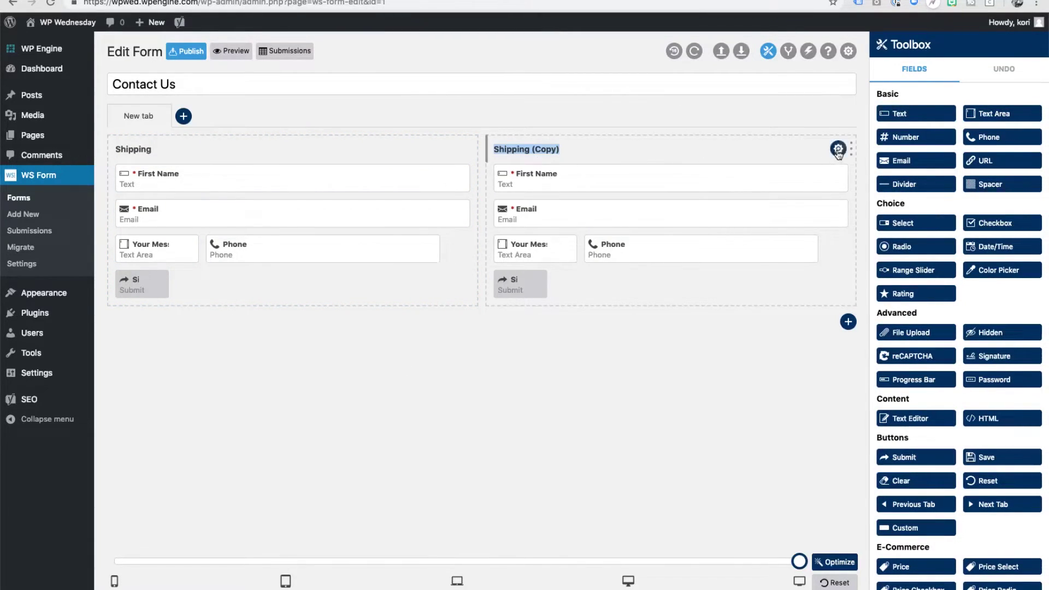
Step: Relabel the cloned section 'Billing' and save its settings
left_click(838, 149)
triple_click(910, 111)
type("B")
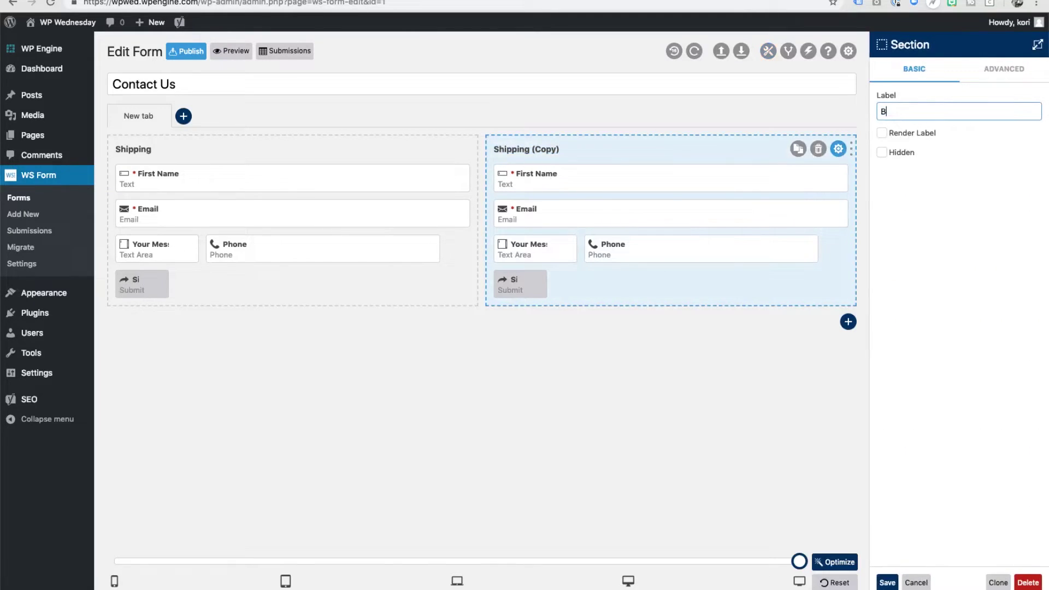
type("illing")
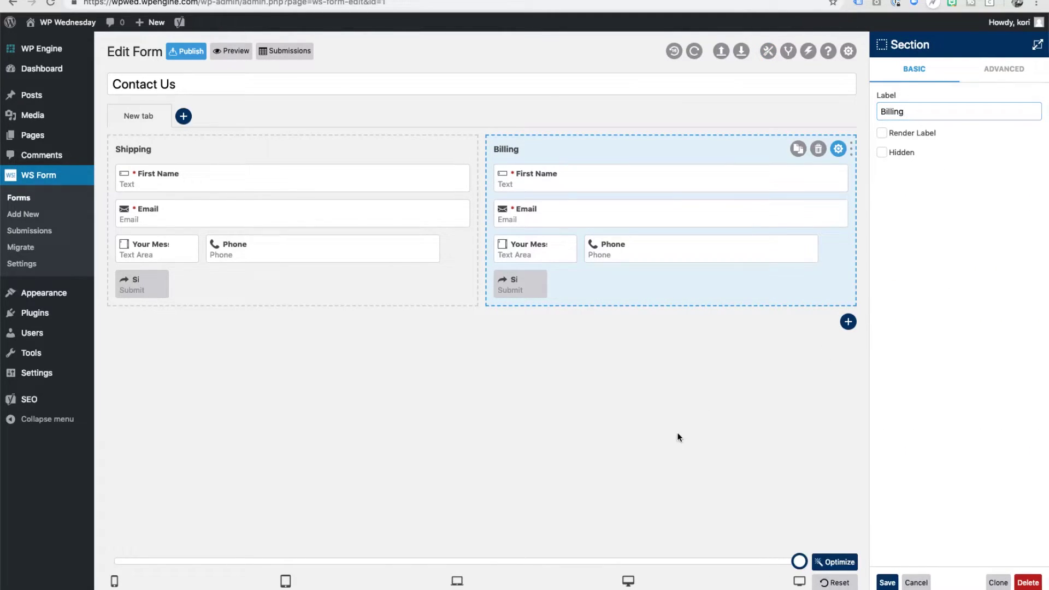
left_click(887, 582)
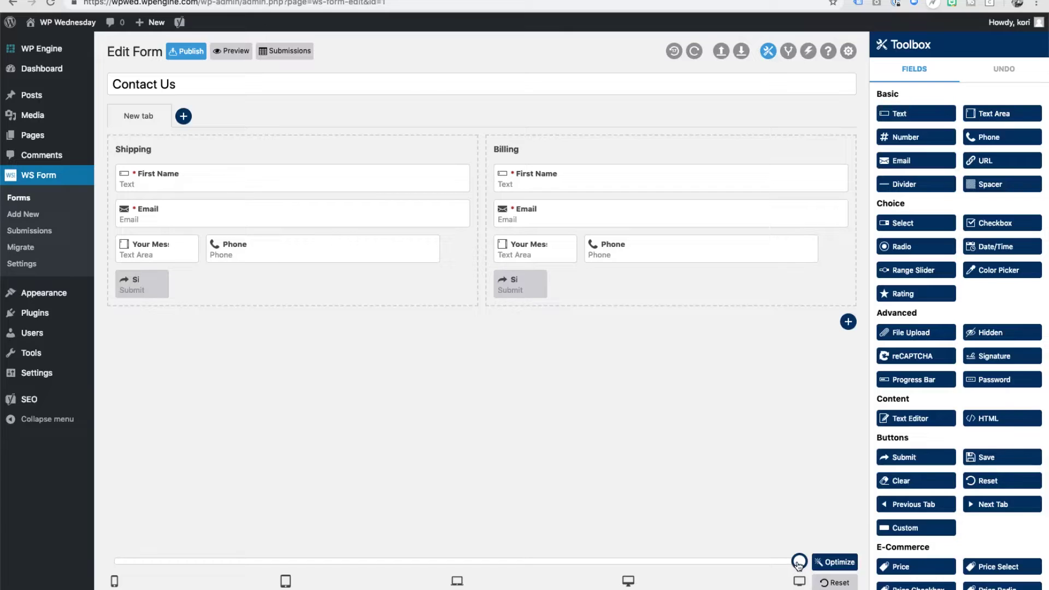
Step: Preview the layout at mobile, desktop and tablet breakpoints, making First Name half width on small screens
left_click_drag(796, 564, 171, 562)
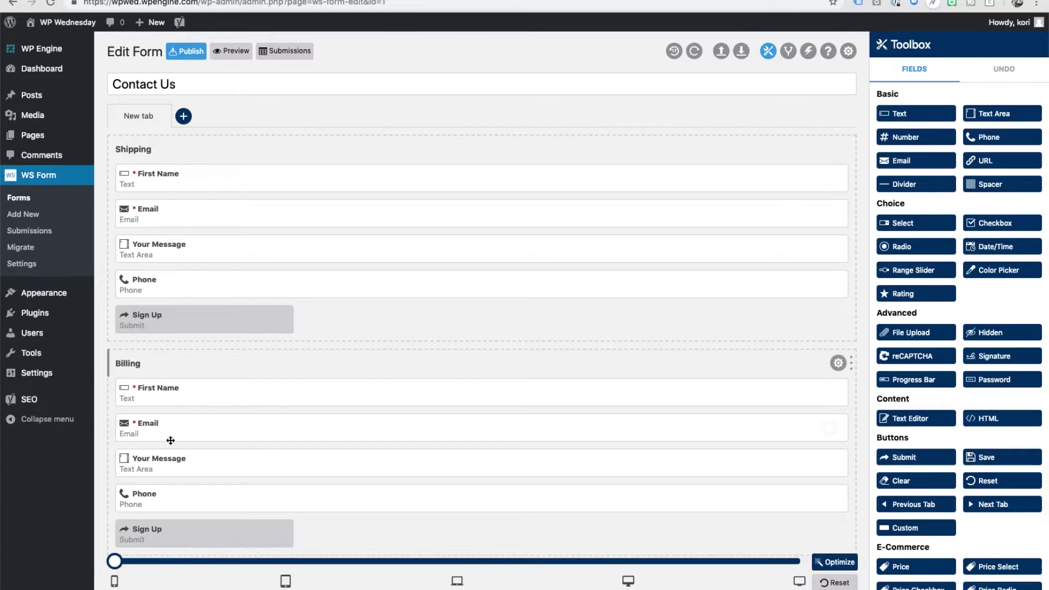
left_click_drag(114, 561, 577, 554)
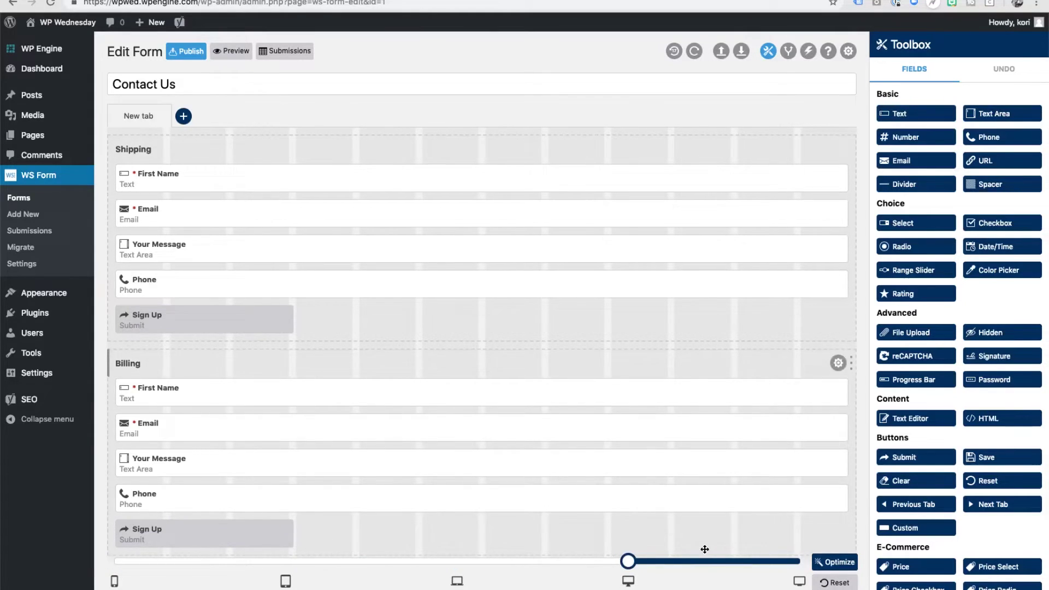
left_click(781, 561)
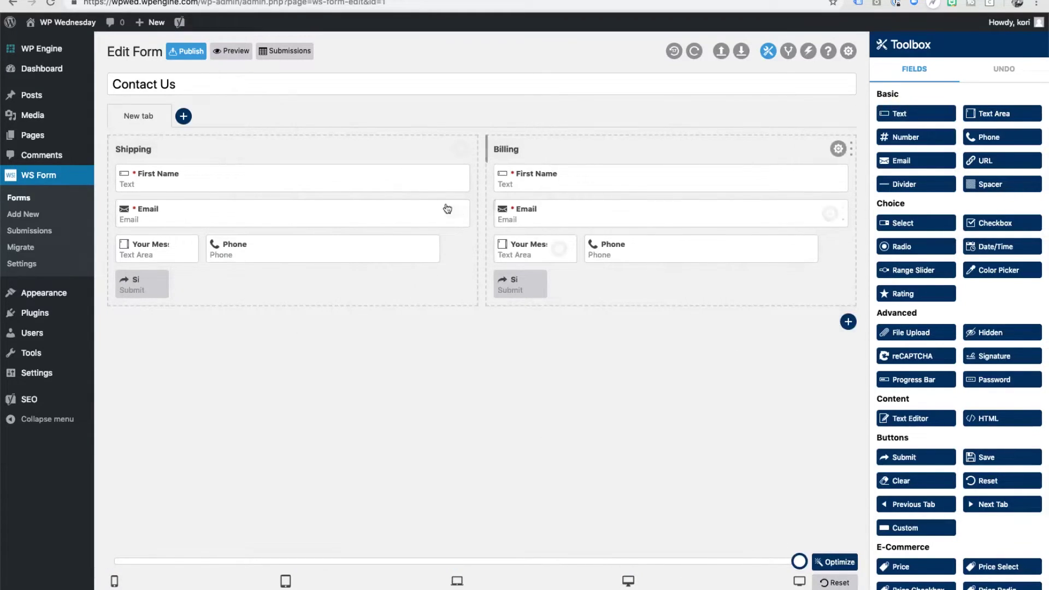
left_click_drag(800, 568, 138, 564)
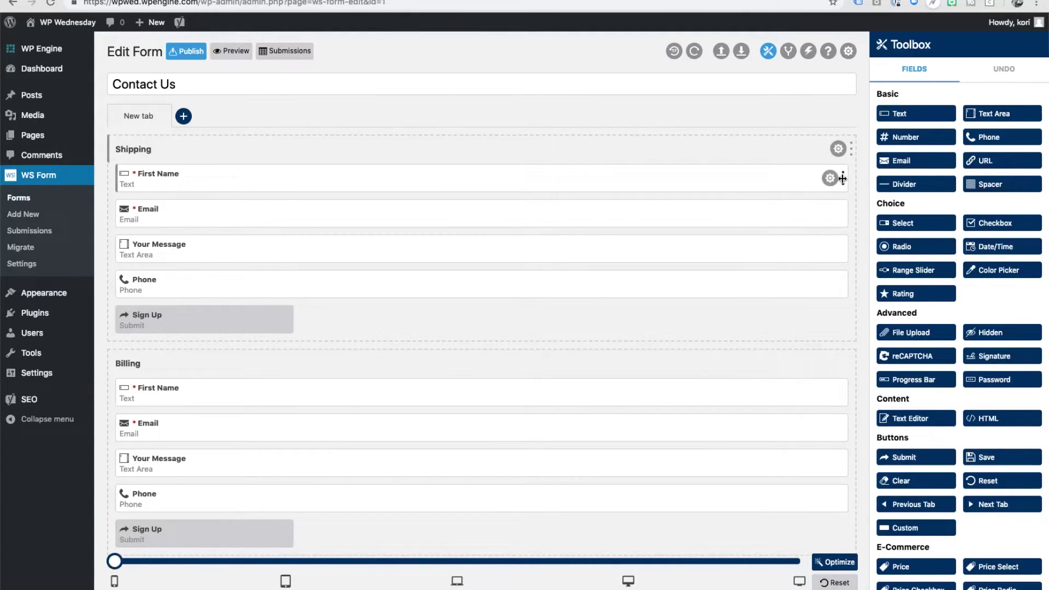
left_click_drag(841, 178, 468, 184)
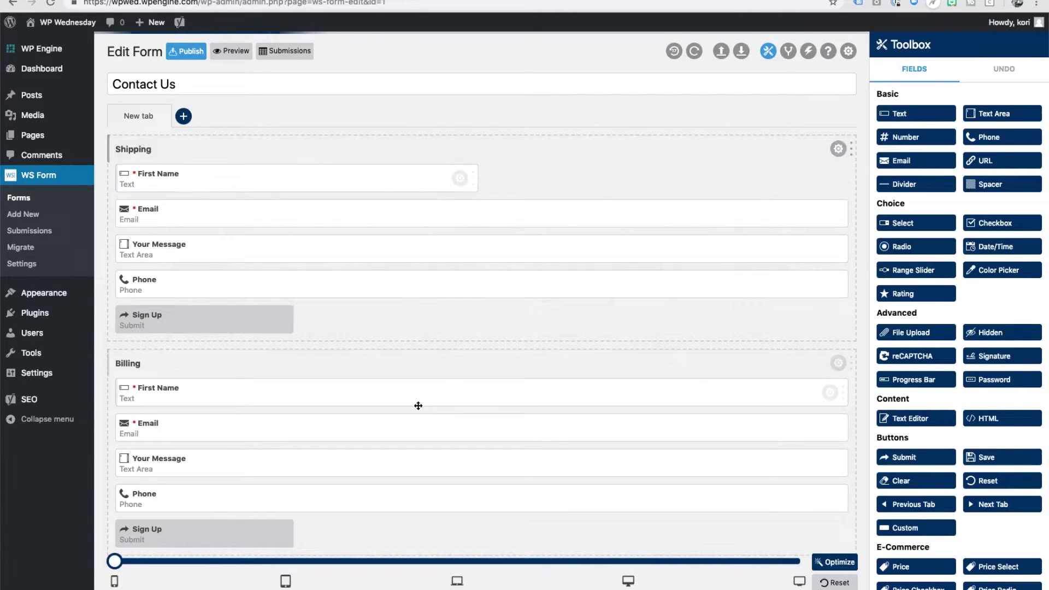
left_click_drag(114, 560, 151, 571)
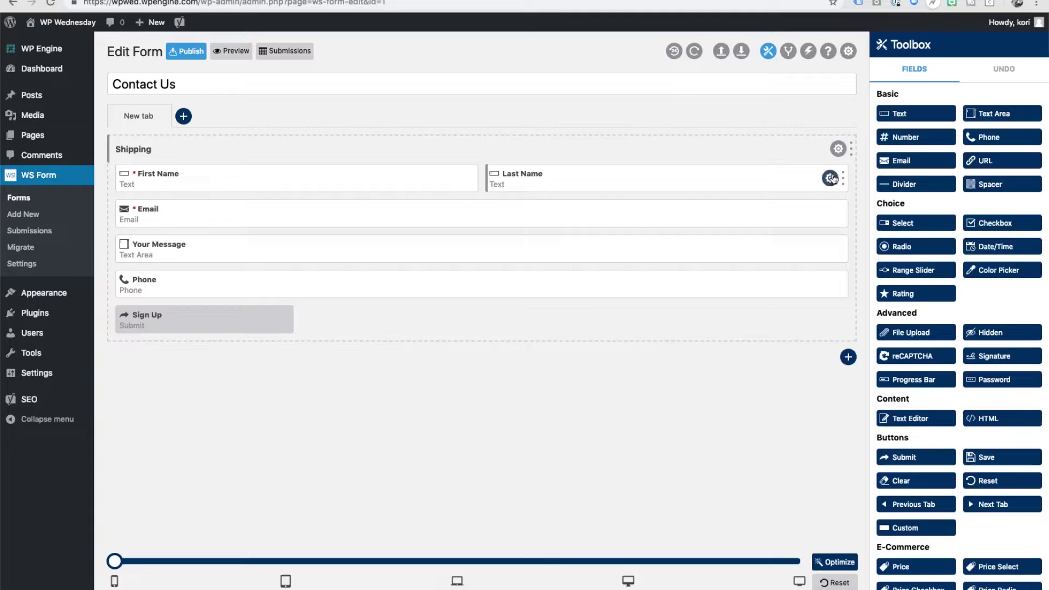
Step: Clear the Last Name field's ARIA label in its settings
left_click(830, 178)
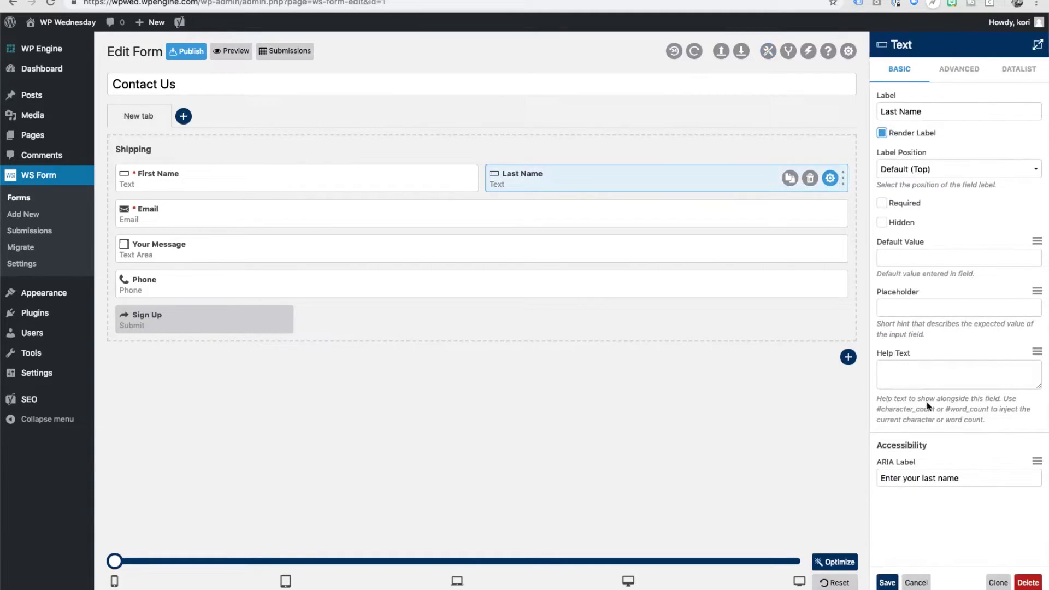
triple_click(931, 478)
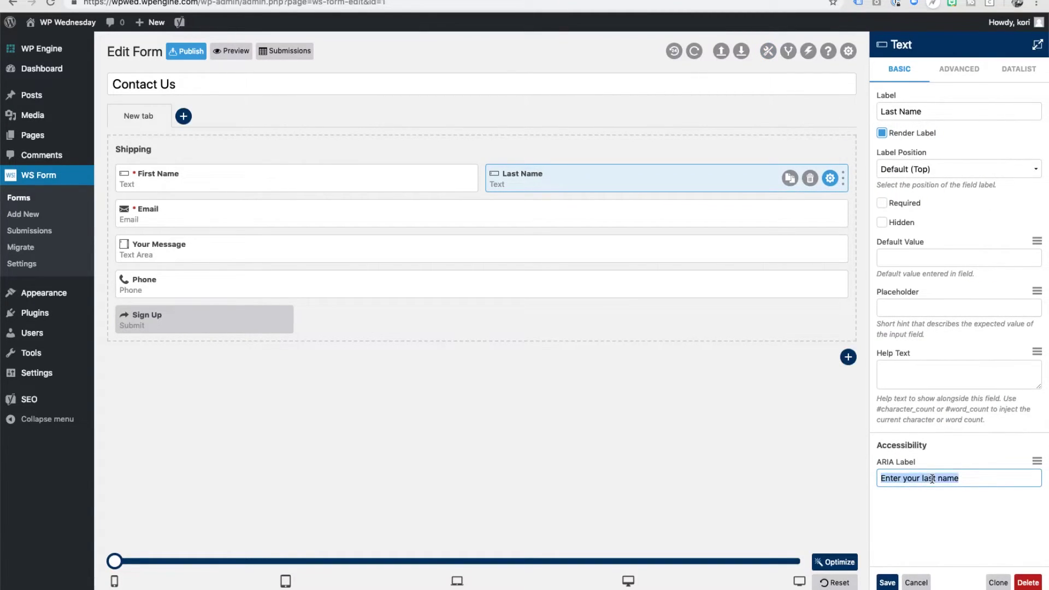
key("BackSpace")
triple_click(928, 111)
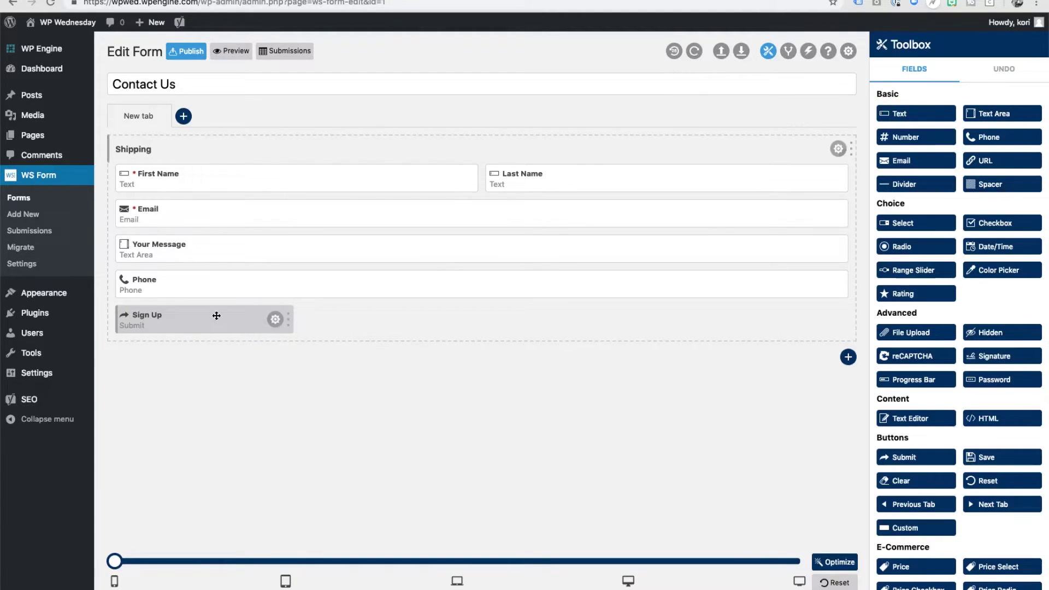
Step: Move the Sign Up button above Phone, then delete the Sign Up field
left_click_drag(218, 314, 234, 277)
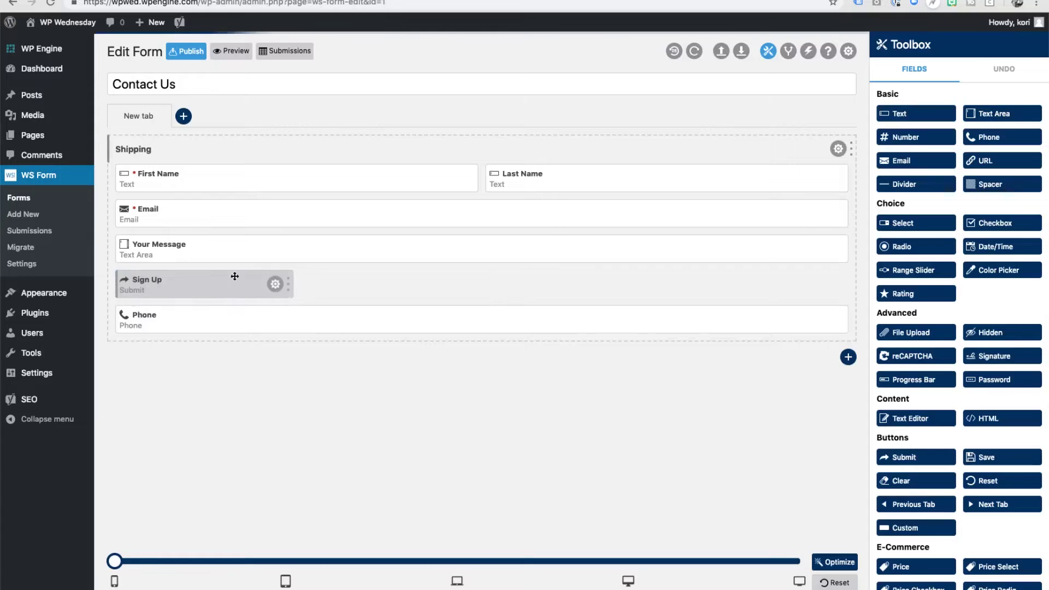
left_click(275, 284)
left_click(255, 284)
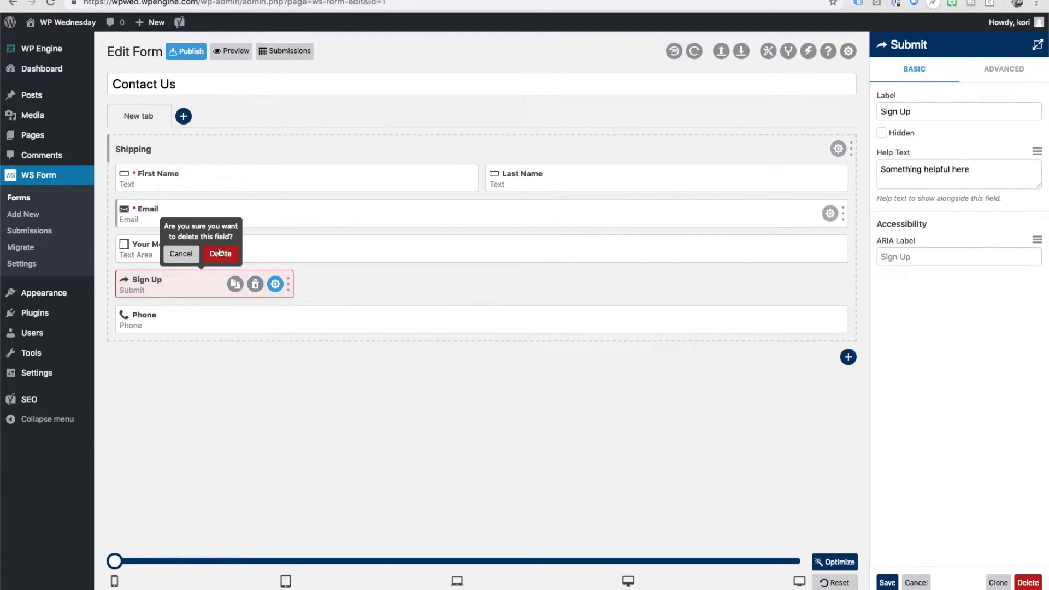
left_click(219, 254)
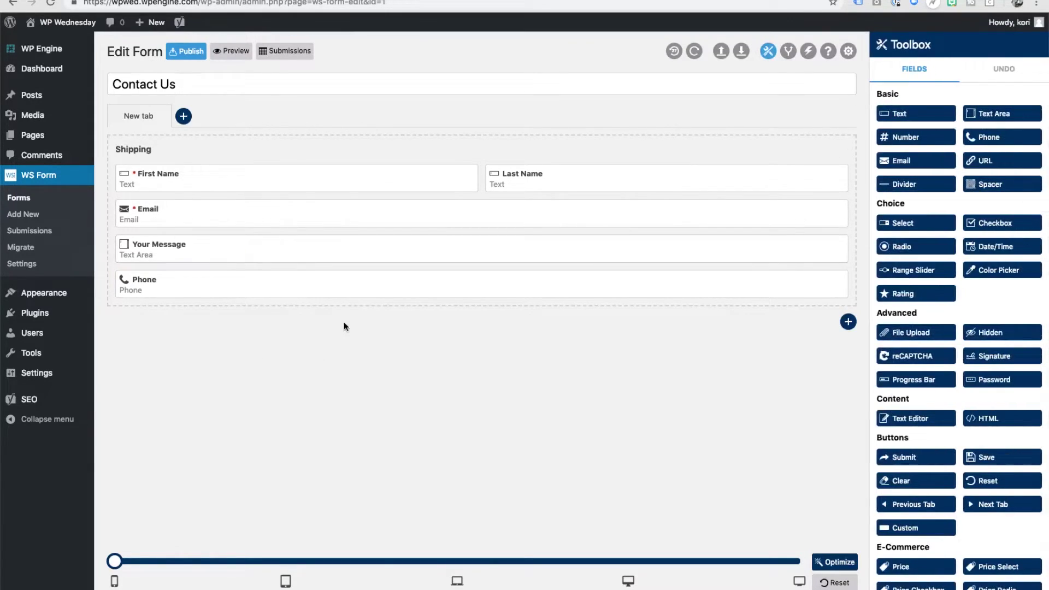
Step: Undo the last four edits, restoring Sign Up and putting it back below Phone
left_click(674, 52)
left_click(674, 52)
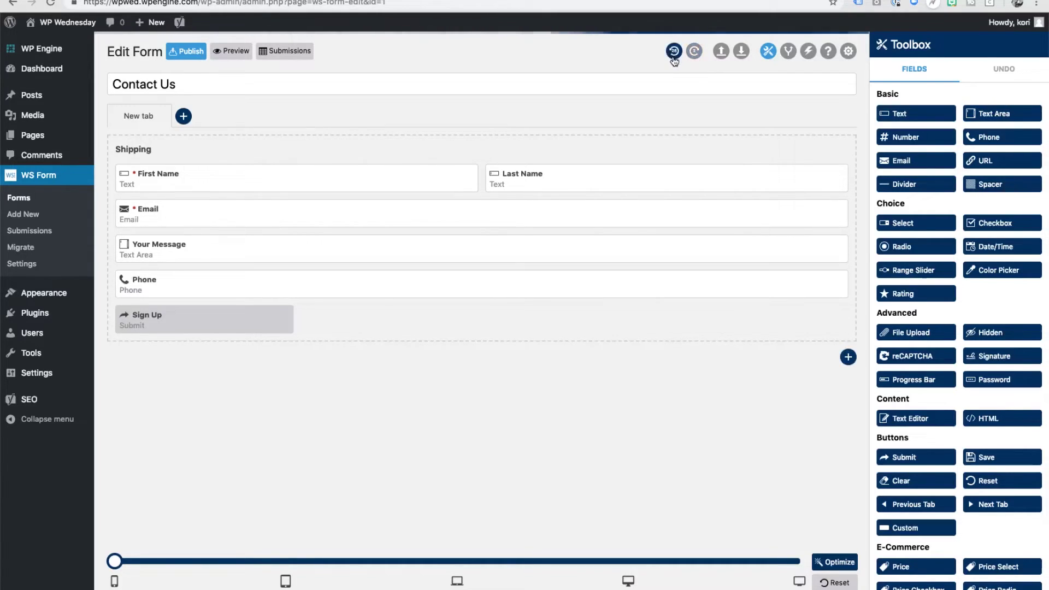
left_click(674, 52)
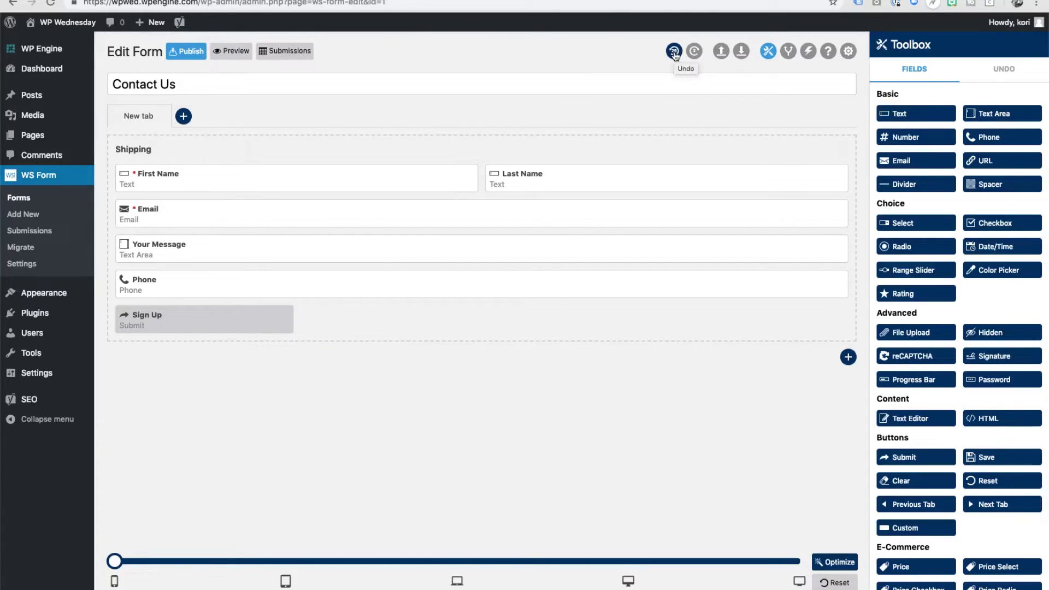
left_click(674, 53)
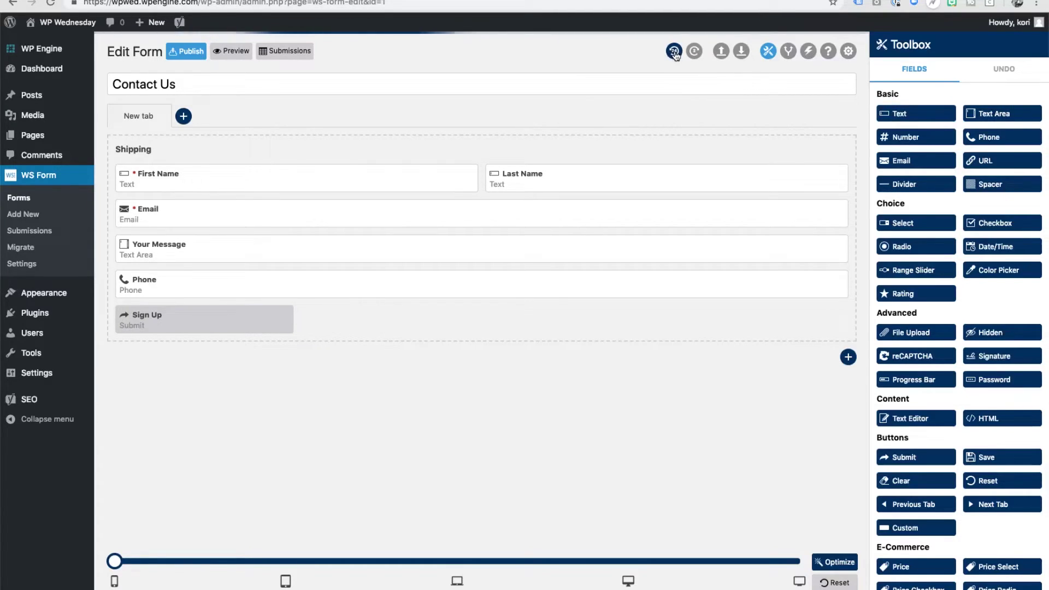
Step: Step through the edit history from Deleted Sign Up back to Updated Billing, then forward to Deleted Billing
left_click(1008, 67)
left_click(939, 111)
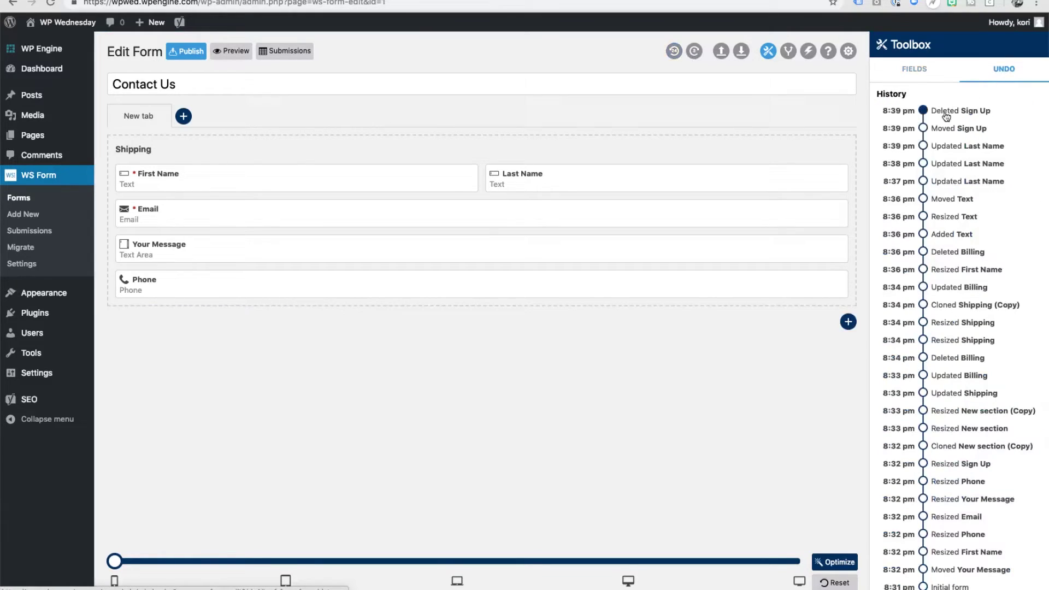
left_click(944, 184)
left_click(935, 216)
left_click(928, 304)
left_click(929, 340)
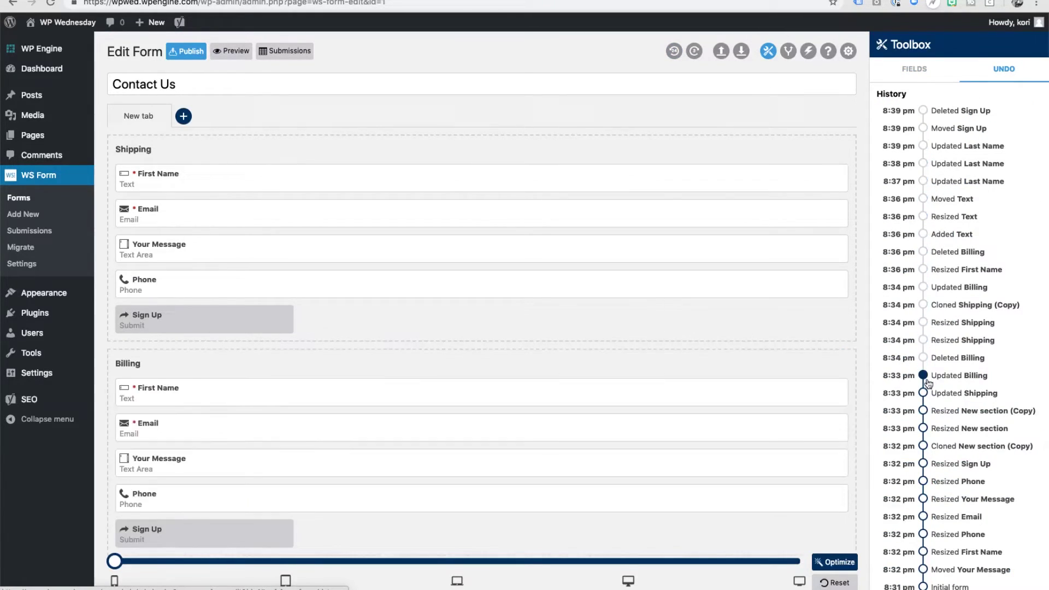
left_click(929, 393)
left_click(930, 411)
left_click(953, 378)
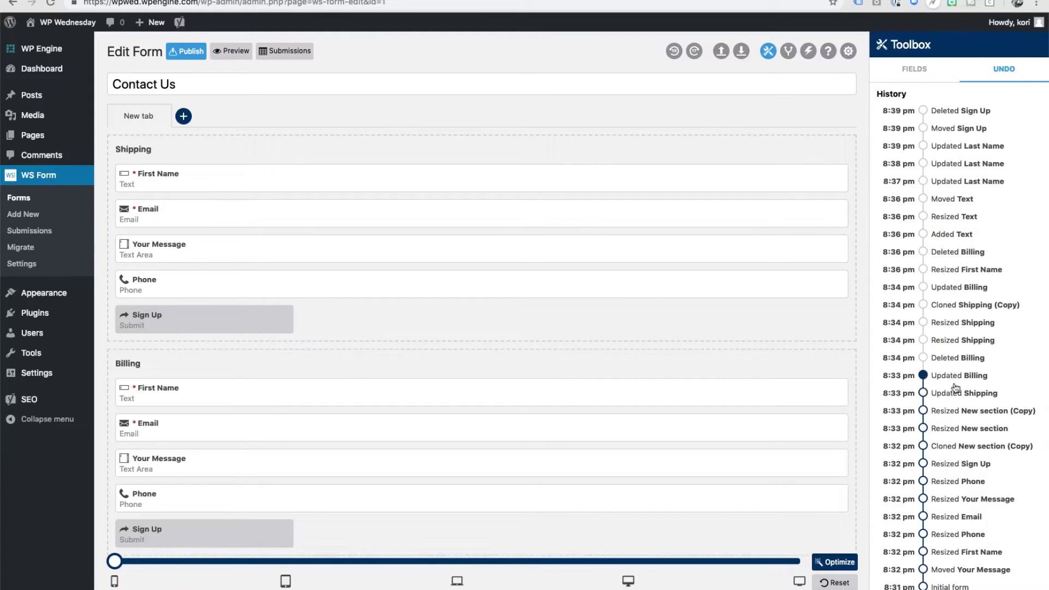
left_click(952, 252)
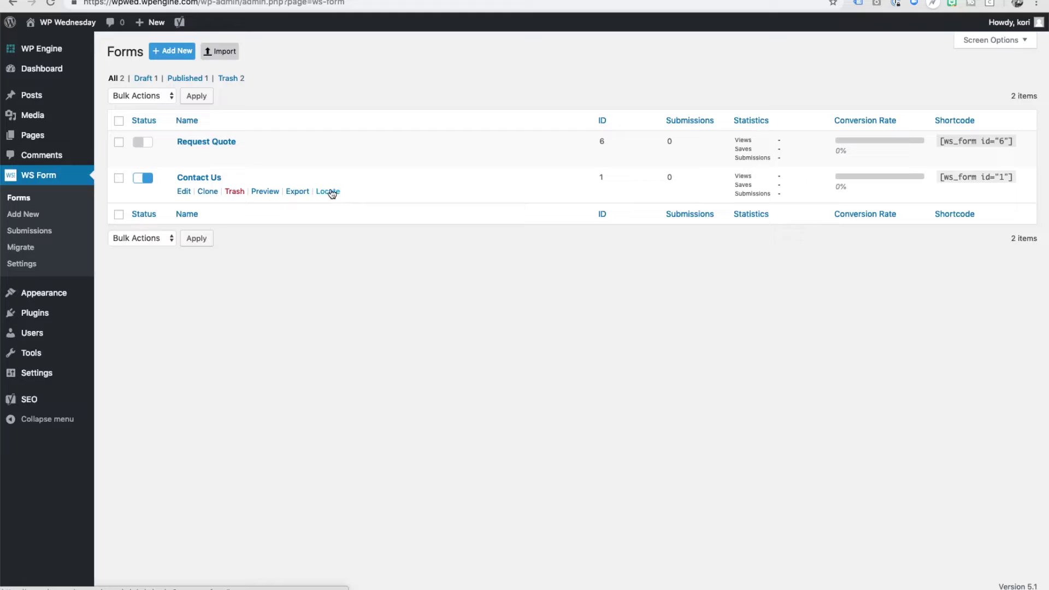
Step: Locate the post and page where the Contact Us form is embedded
left_click(331, 192)
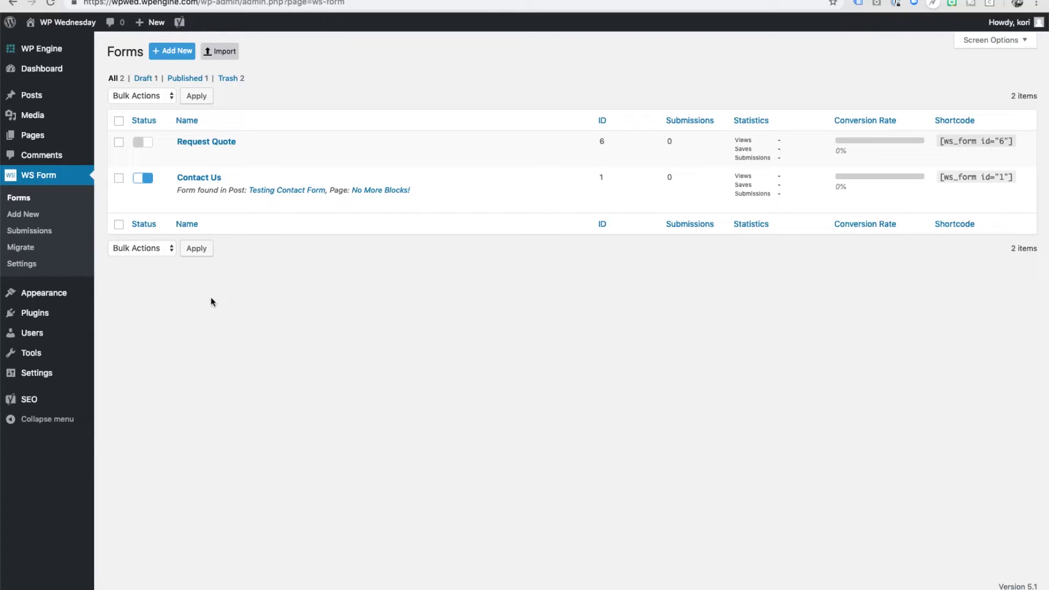
Step: Go to the Migrate page for importing forms from other plugins
left_click(27, 250)
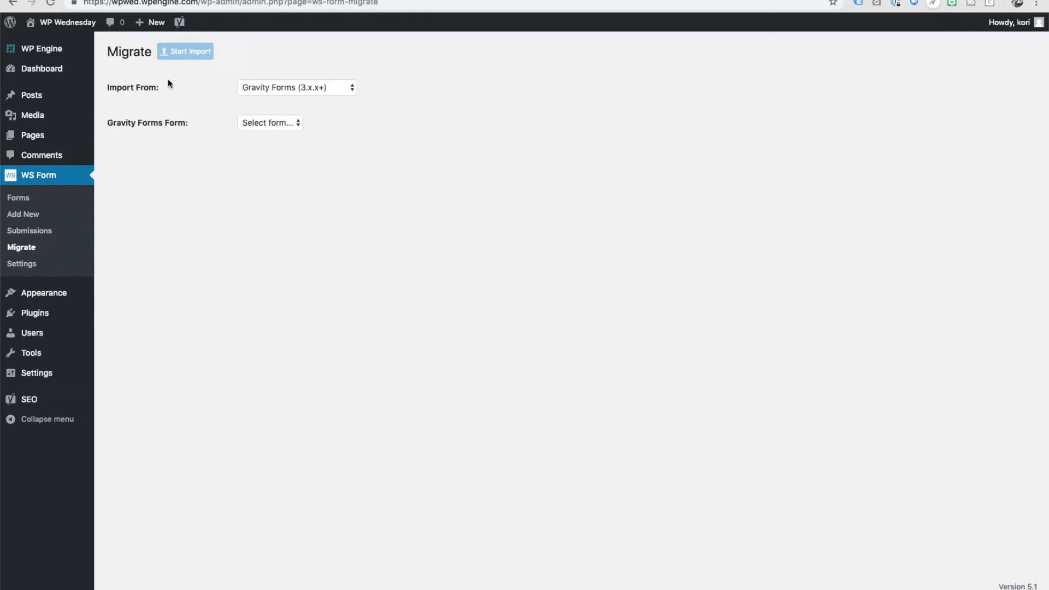
Step: Review the import sources keeping Gravity Forms, and view its forms without choosing one
left_click(259, 91)
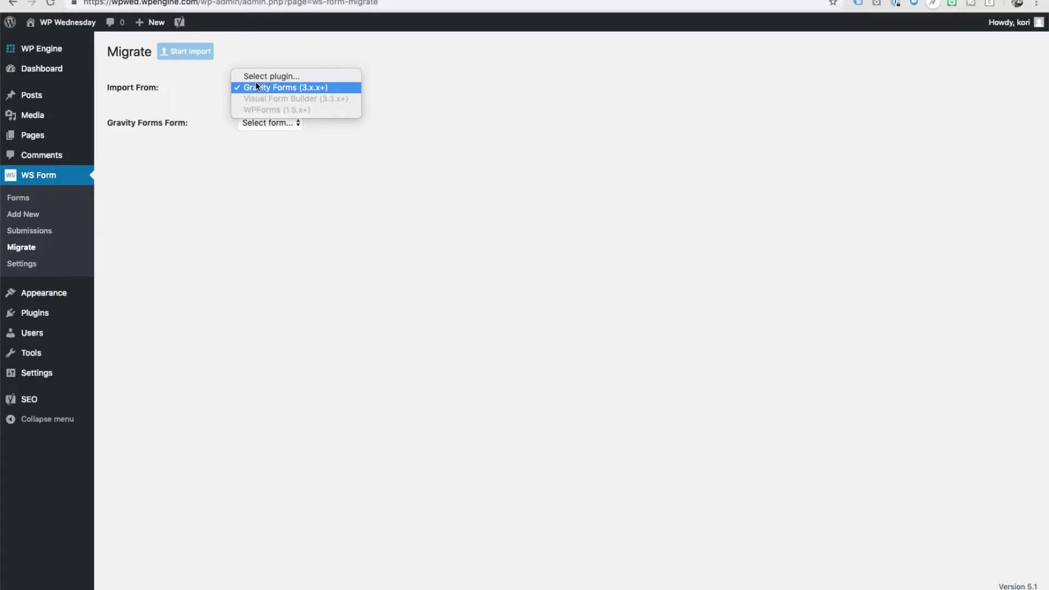
left_click(255, 86)
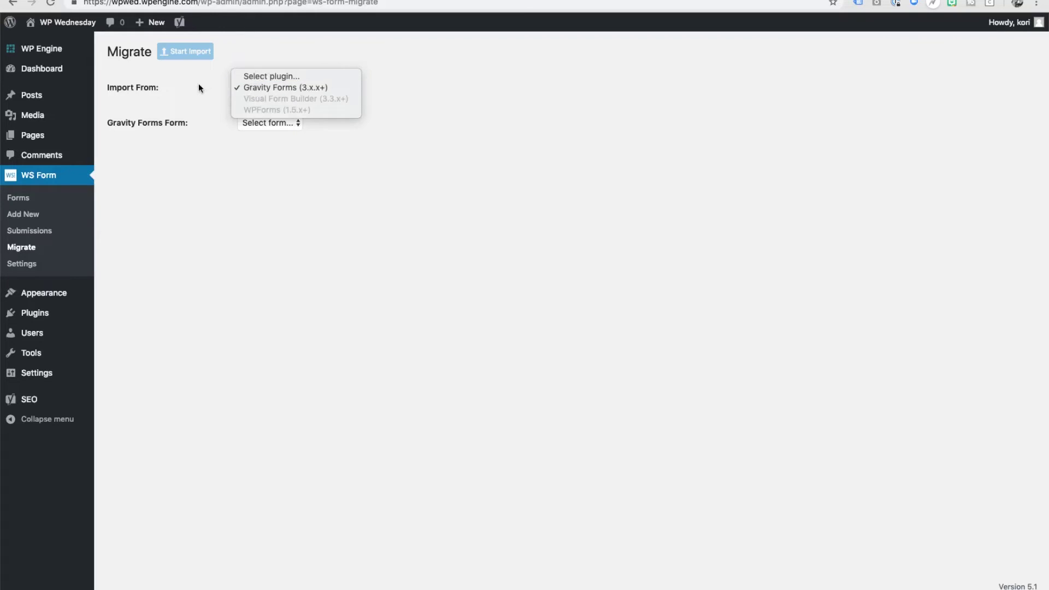
left_click(251, 122)
left_click(305, 169)
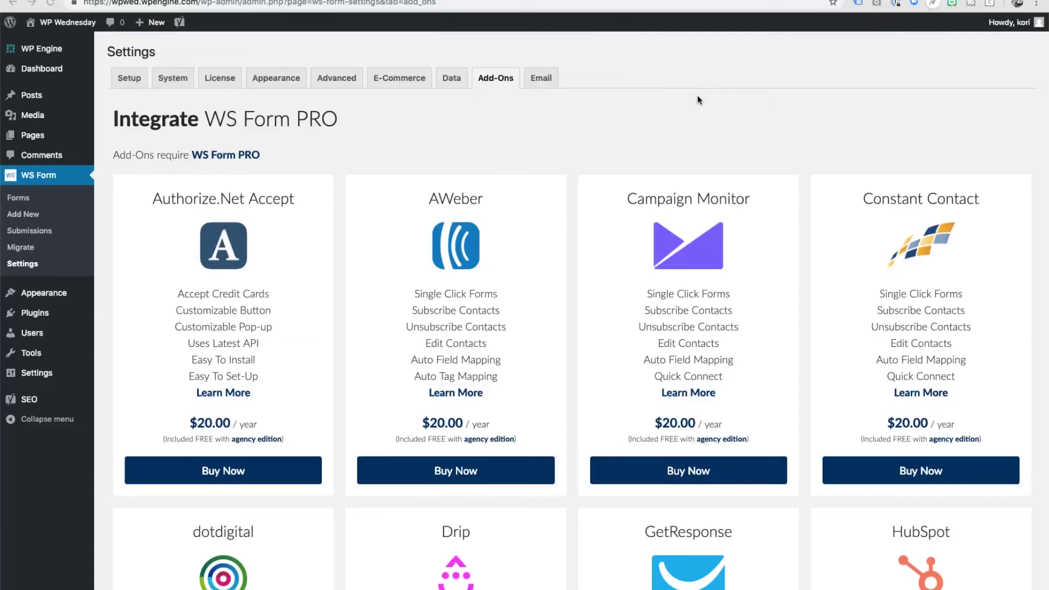
Step: Scroll through the paid PRO add-on integration cards on the Add-Ons tab
scroll(569, 118, "down", 1)
scroll(569, 115, "down", 3)
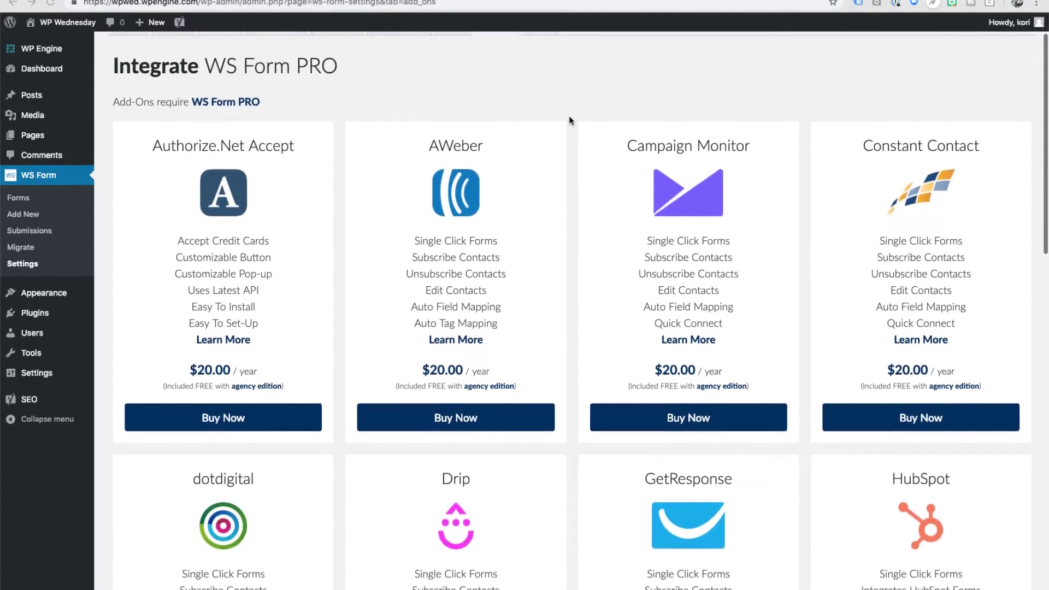
scroll(569, 116, "down", 7)
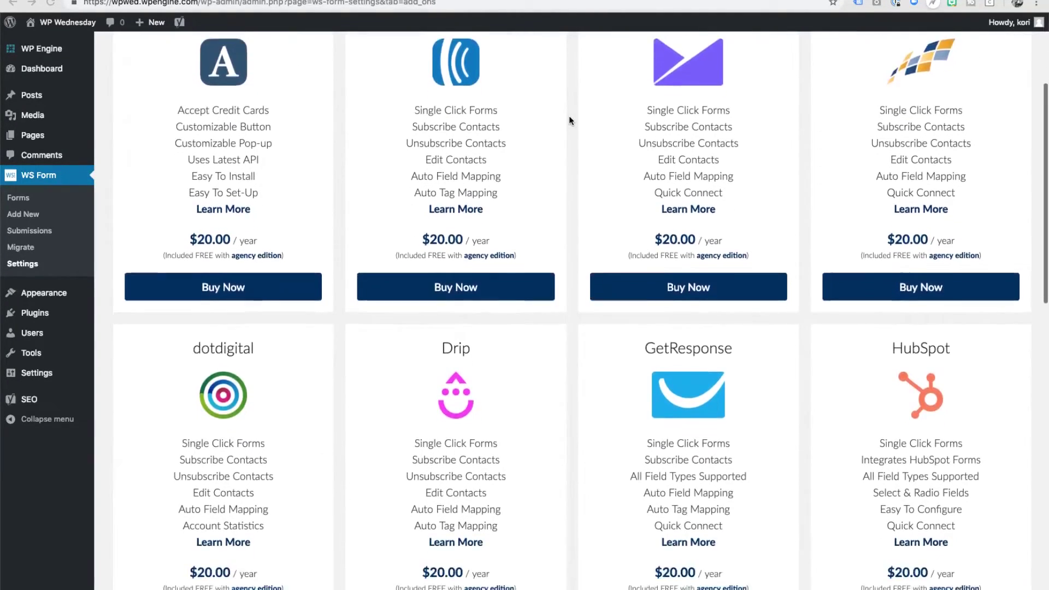
scroll(568, 116, "down", 9)
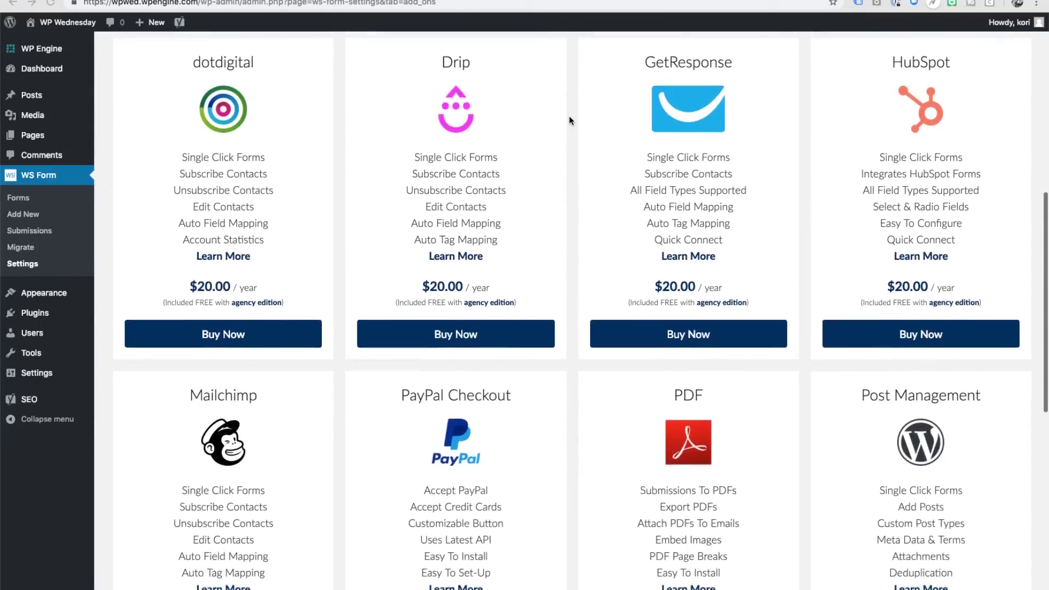
scroll(568, 120, "down", 2)
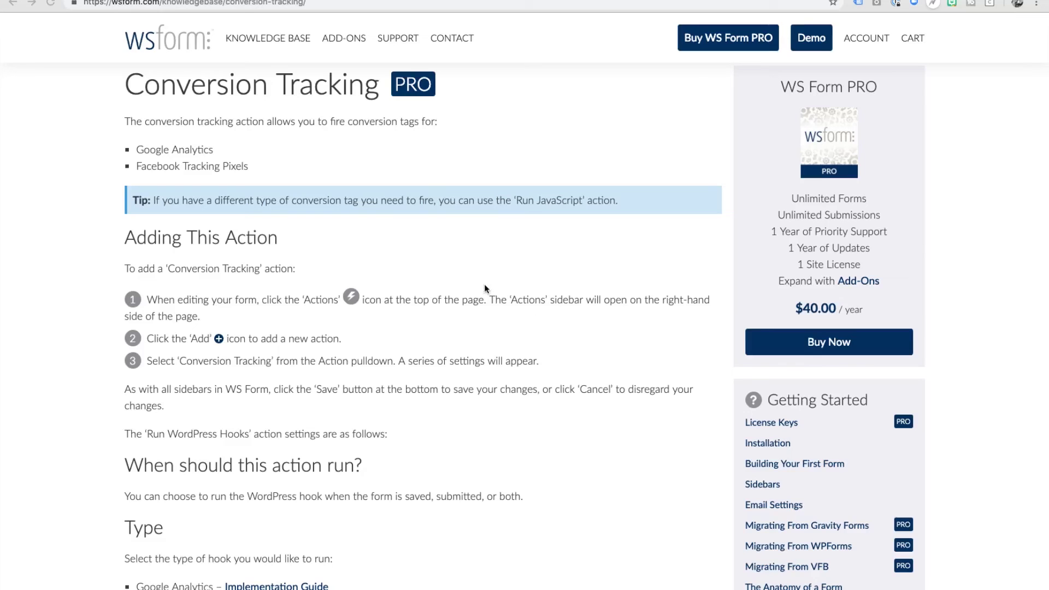
Step: Scroll down through the Conversion Tracking article's tag settings, then back up a little
scroll(483, 285, "down", 1)
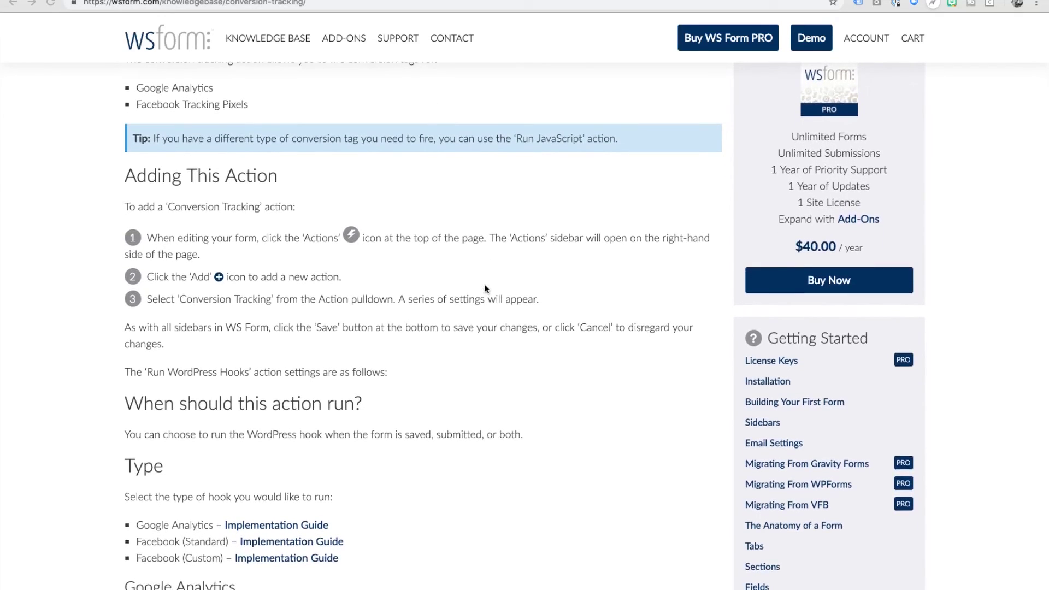
scroll(484, 284, "down", 2)
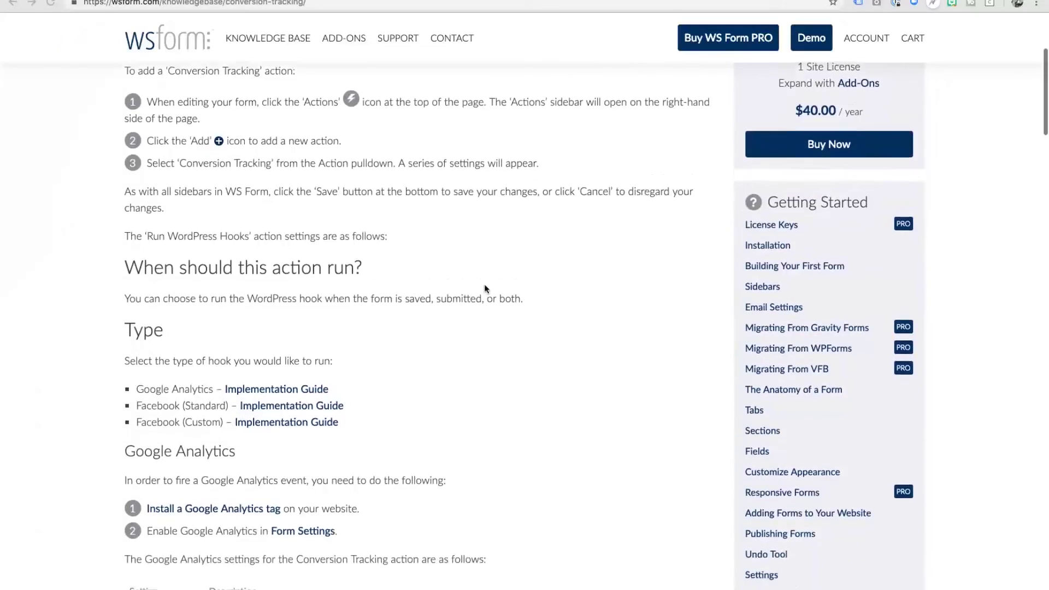
scroll(485, 289, "down", 2)
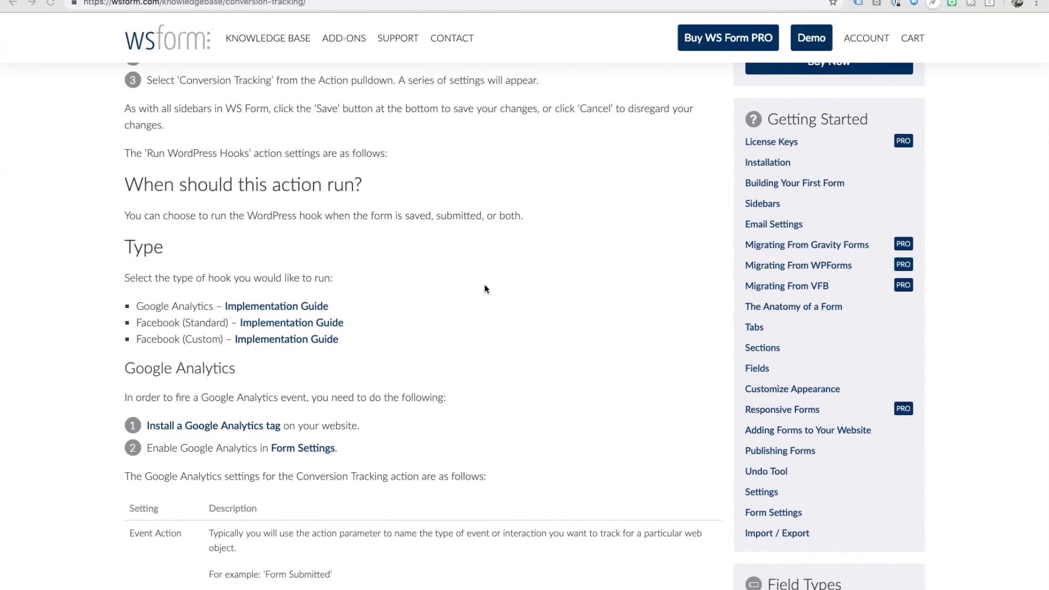
scroll(484, 289, "down", 3)
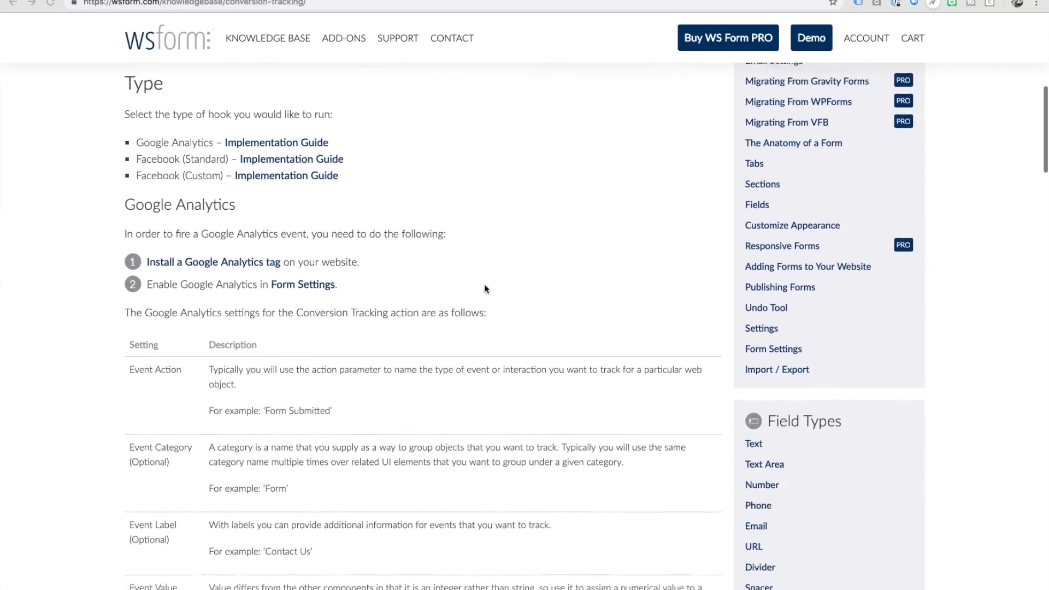
scroll(485, 289, "down", 5)
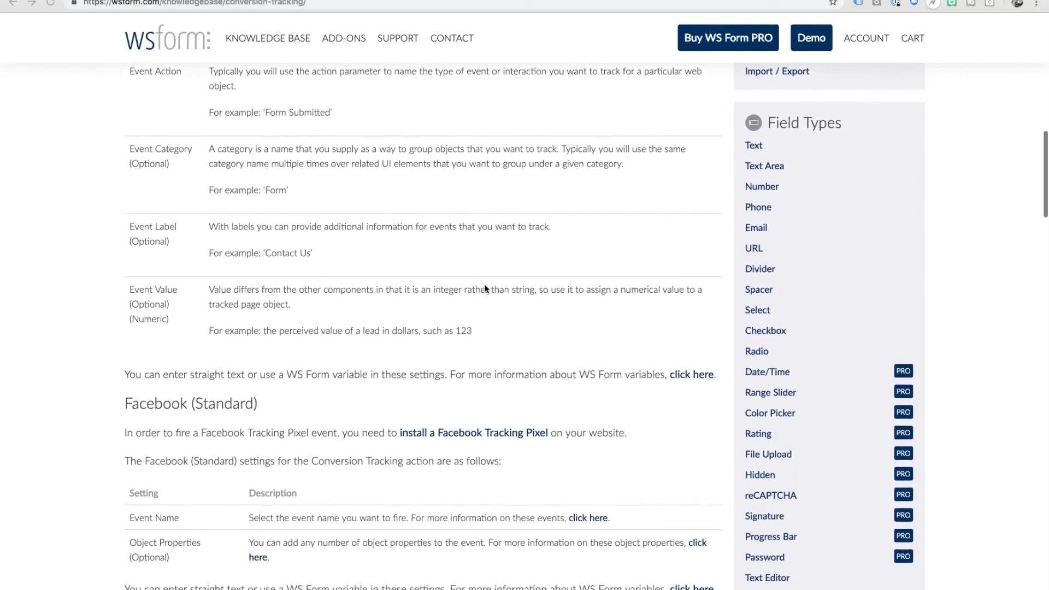
scroll(484, 285, "down", 5)
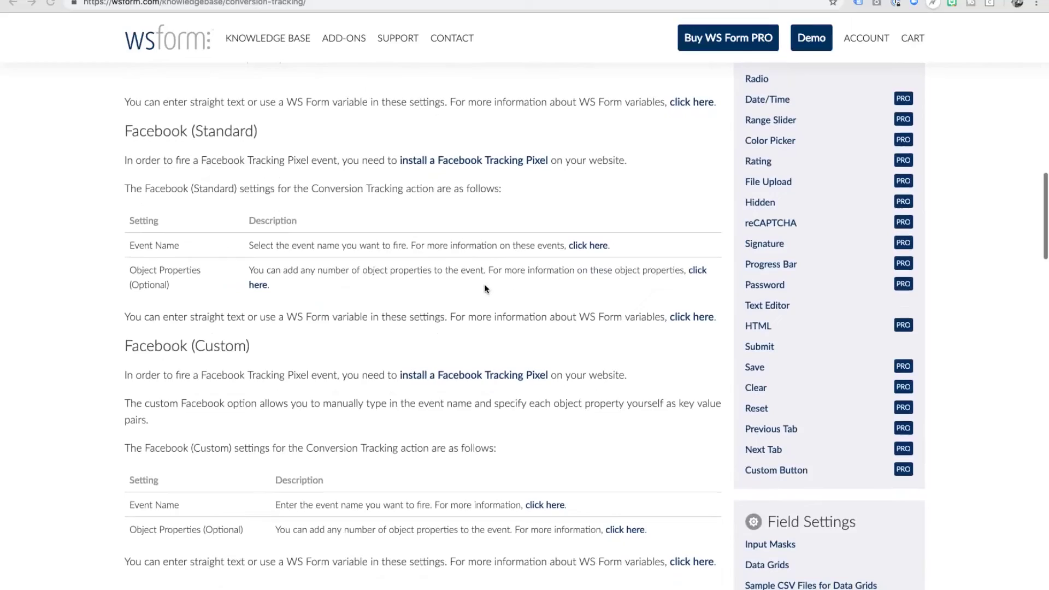
scroll(484, 283, "down", 4)
scroll(484, 284, "up", 5)
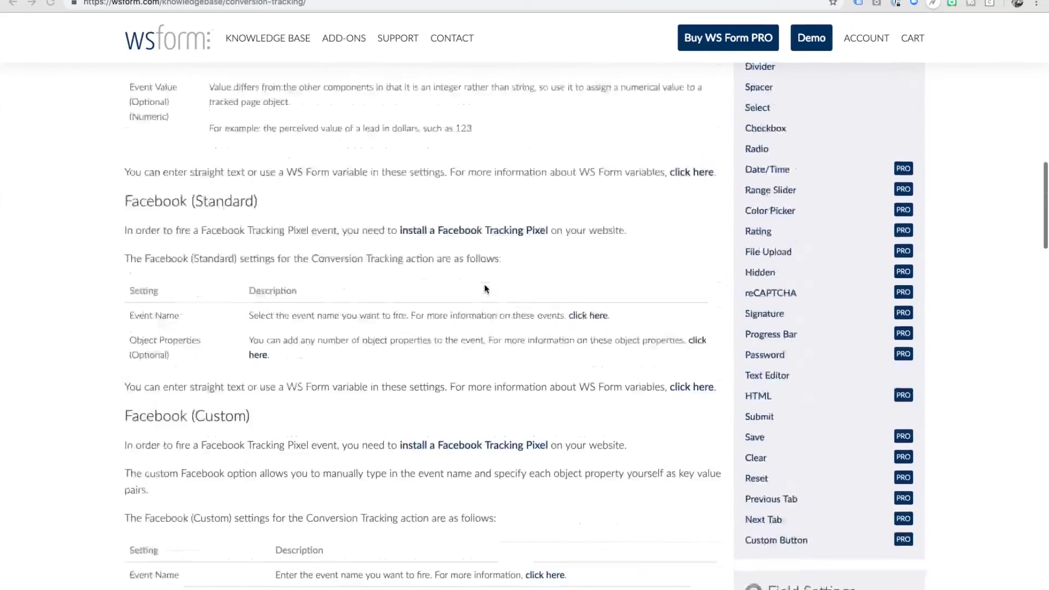
scroll(485, 288, "up", 20)
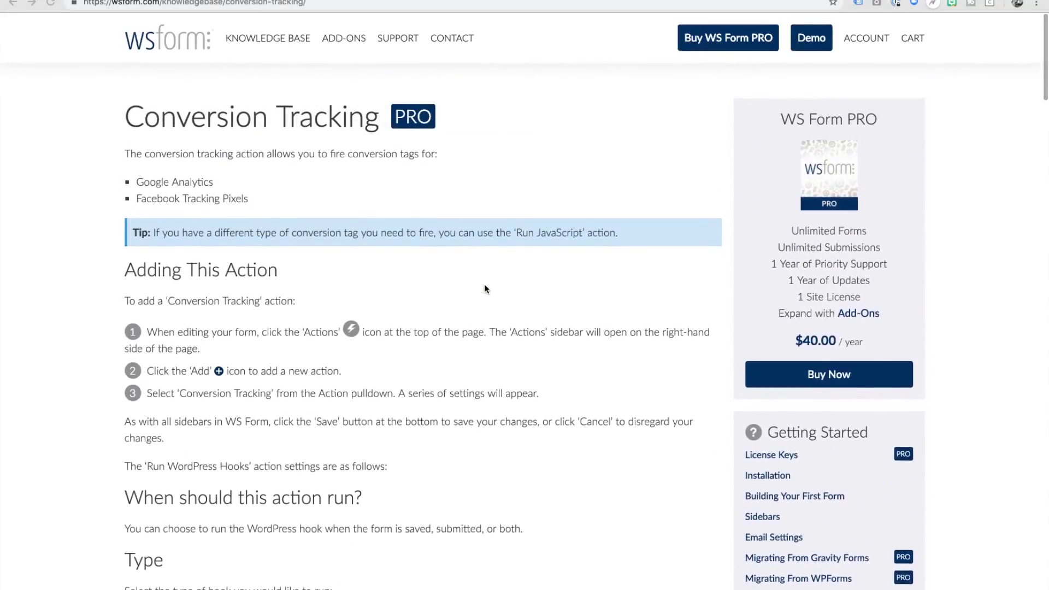